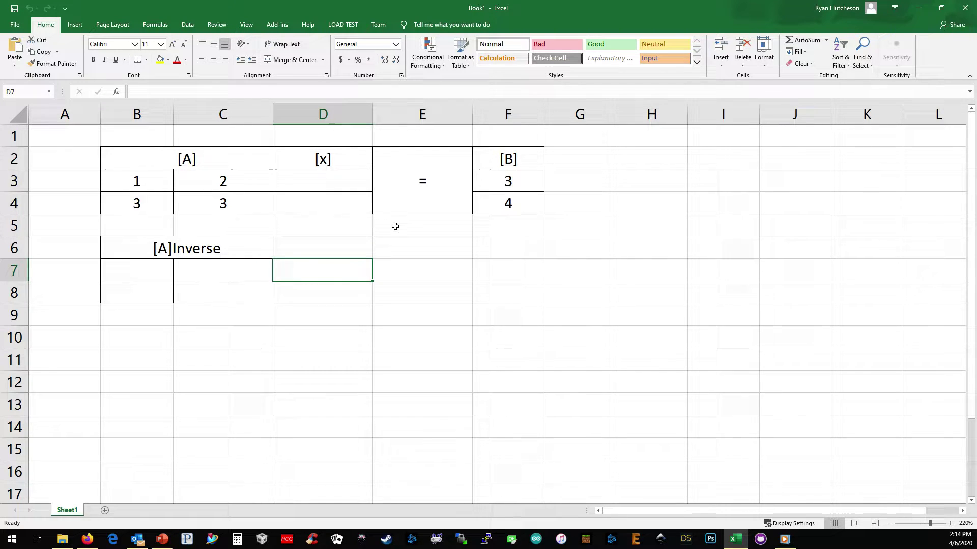
Point out matrix A's coefficients, the empty [x] cells, vector B and the empty [A]Inverse block.
left_click(150, 162)
left_click_drag(164, 177, 201, 204)
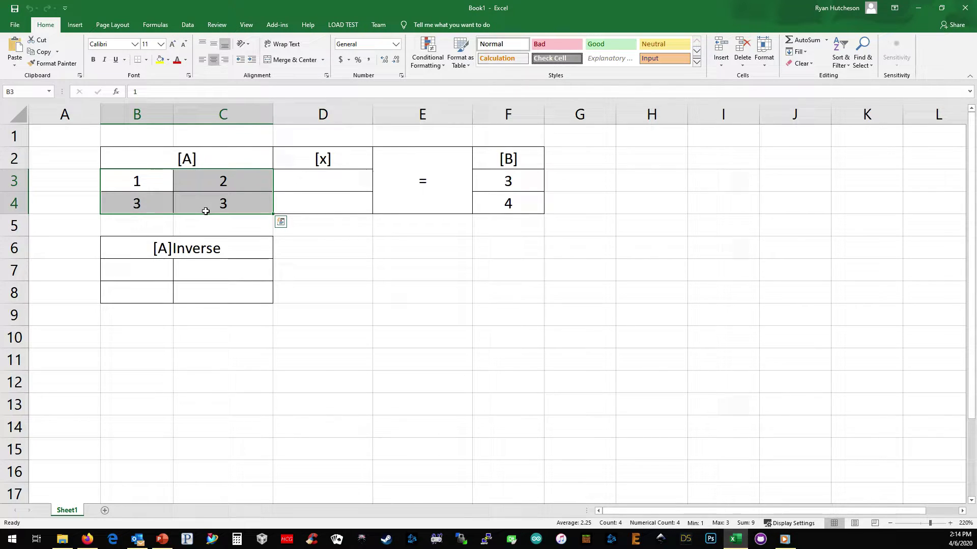
left_click(159, 191)
left_click(223, 183)
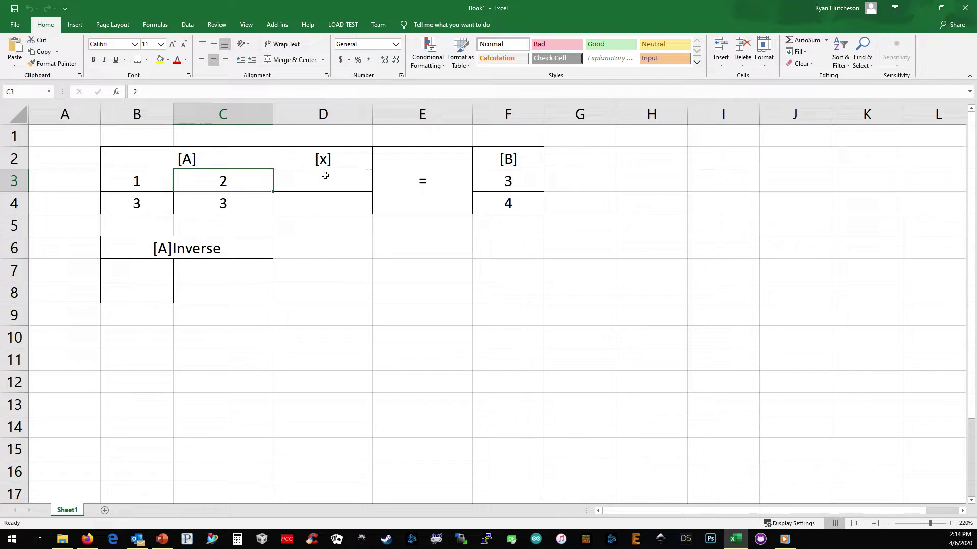
left_click_drag(325, 175, 328, 195)
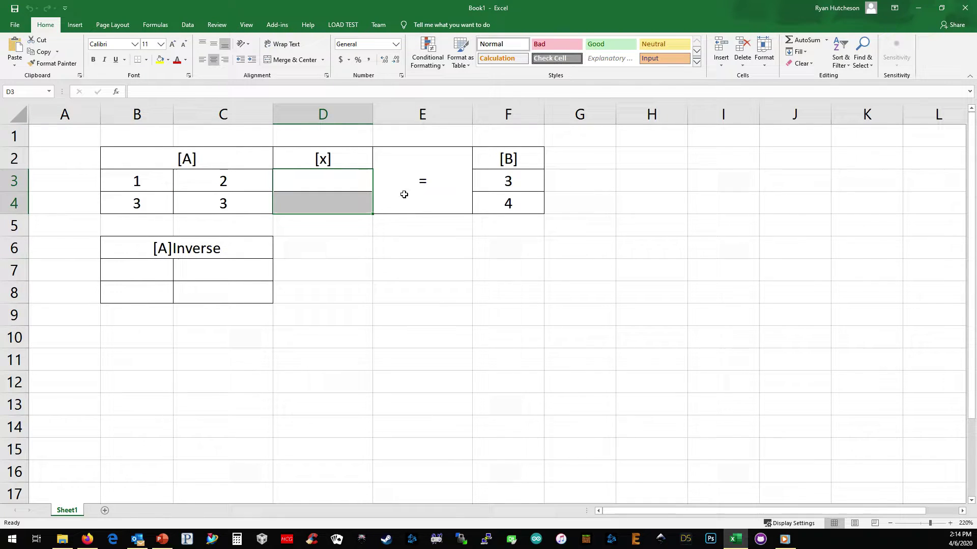
left_click(422, 194)
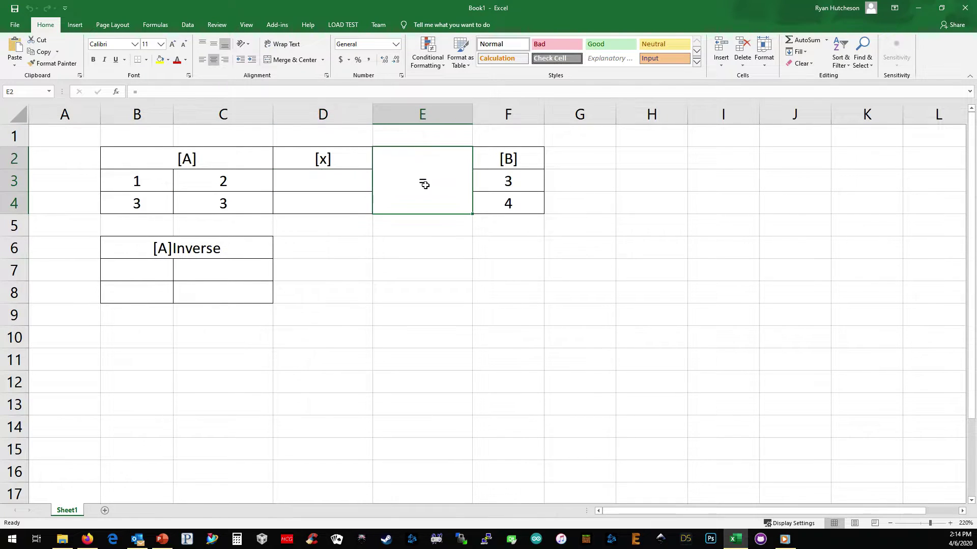
left_click(502, 196)
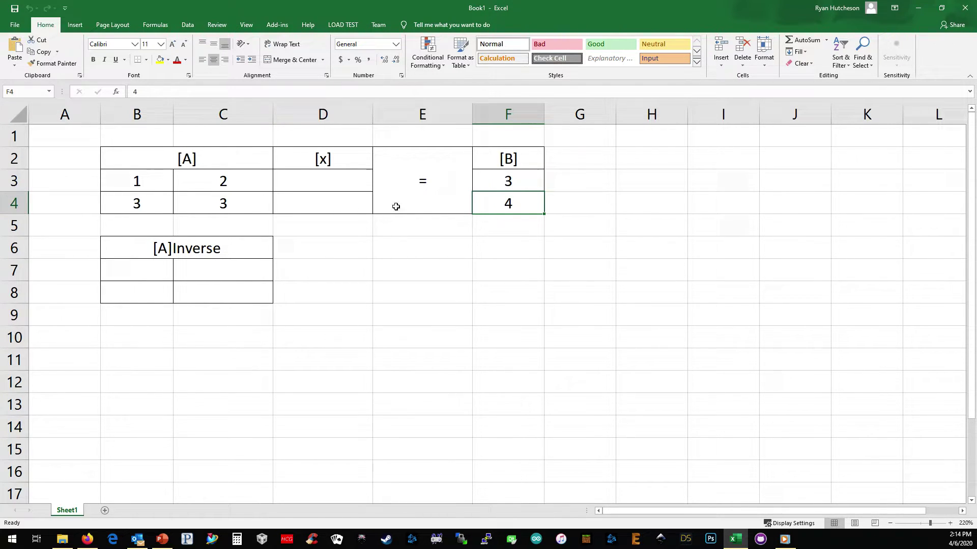
left_click_drag(135, 265, 198, 290)
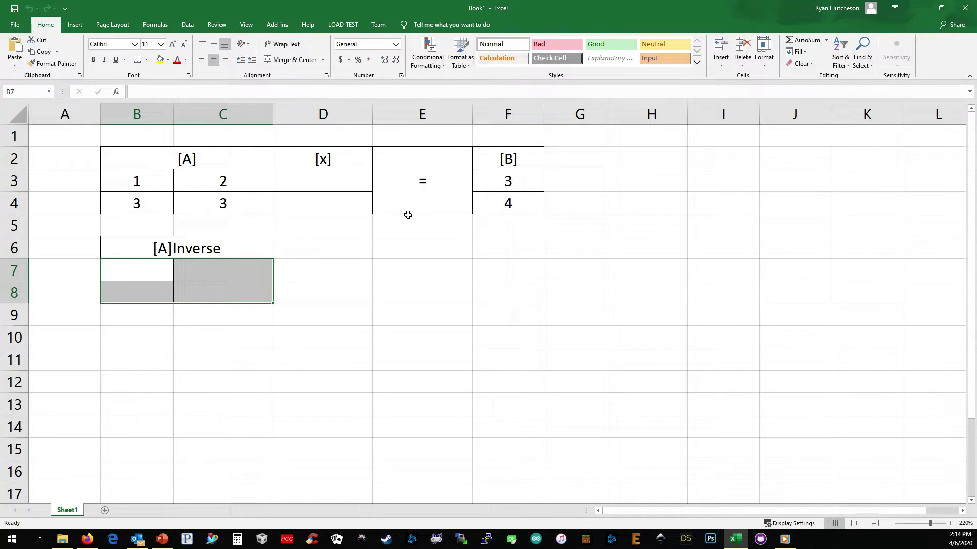
left_click(358, 267)
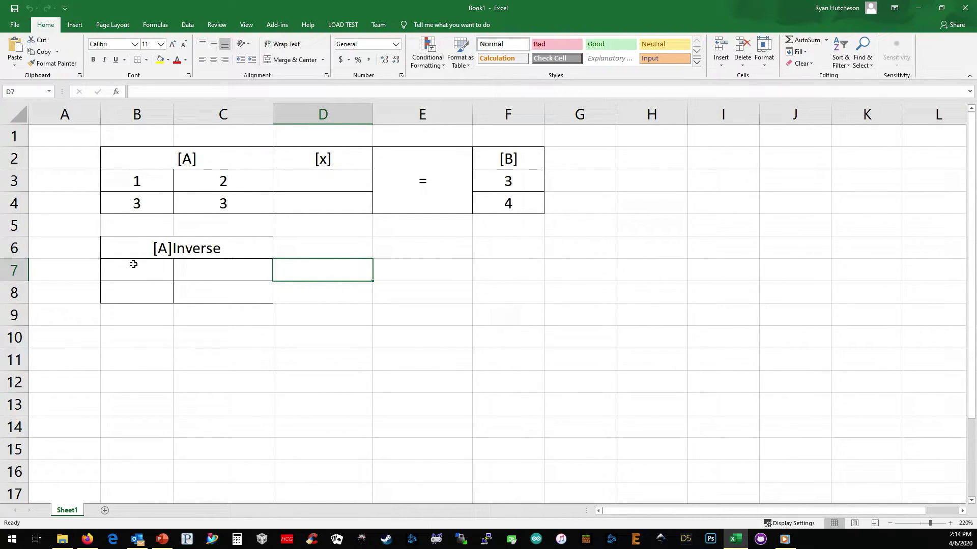
Enter =MINVERSE(B3:C4) as an array formula across B7:C8.
left_click_drag(133, 264, 191, 290)
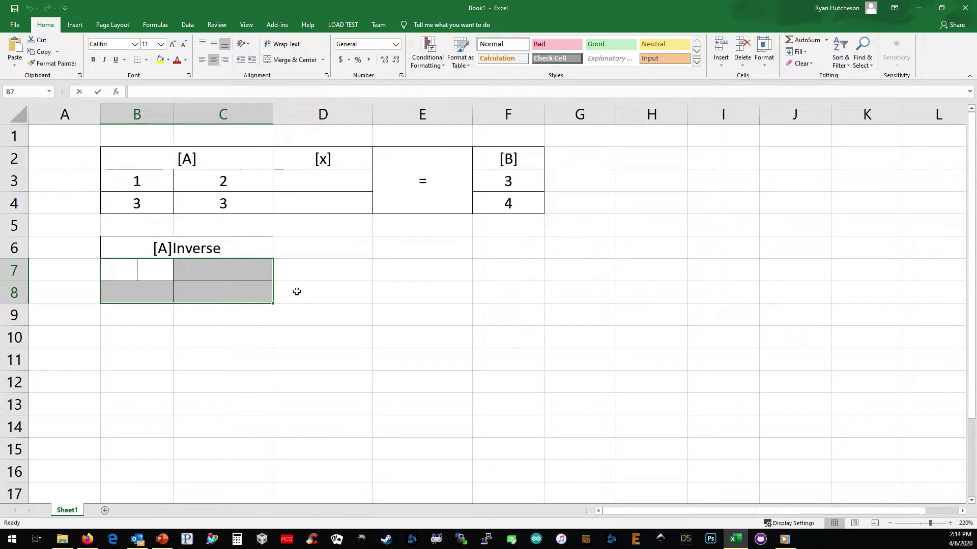
type("=minve")
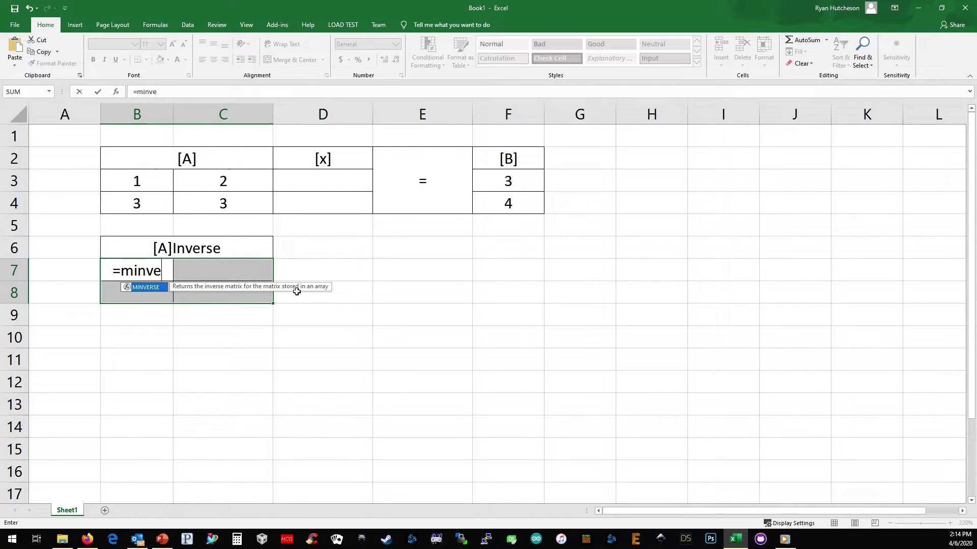
type("rse(")
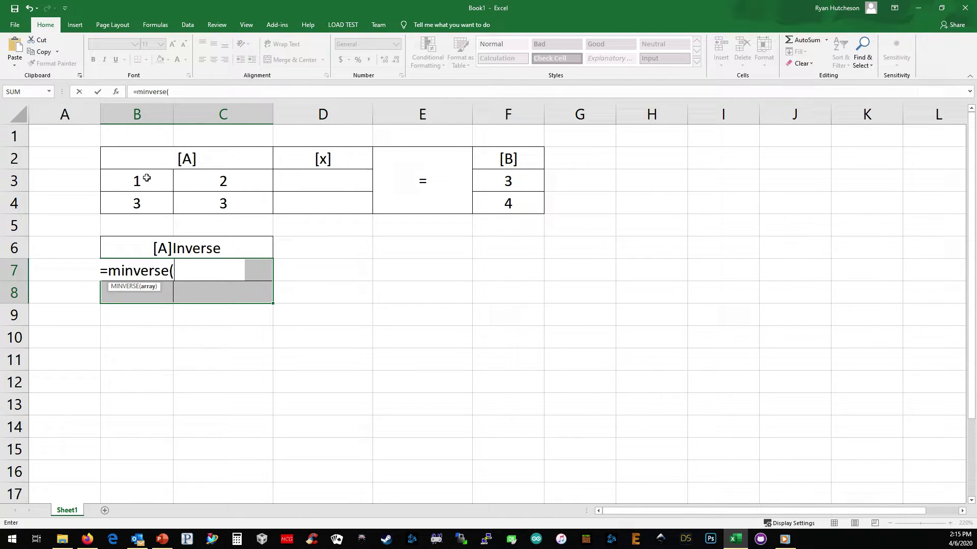
left_click_drag(146, 177, 190, 201)
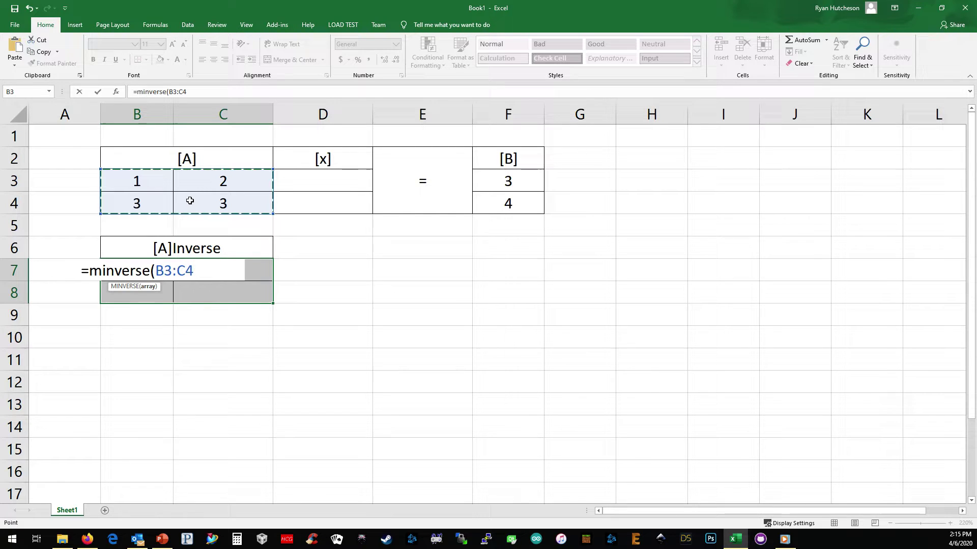
key("ctrl+shift+Return")
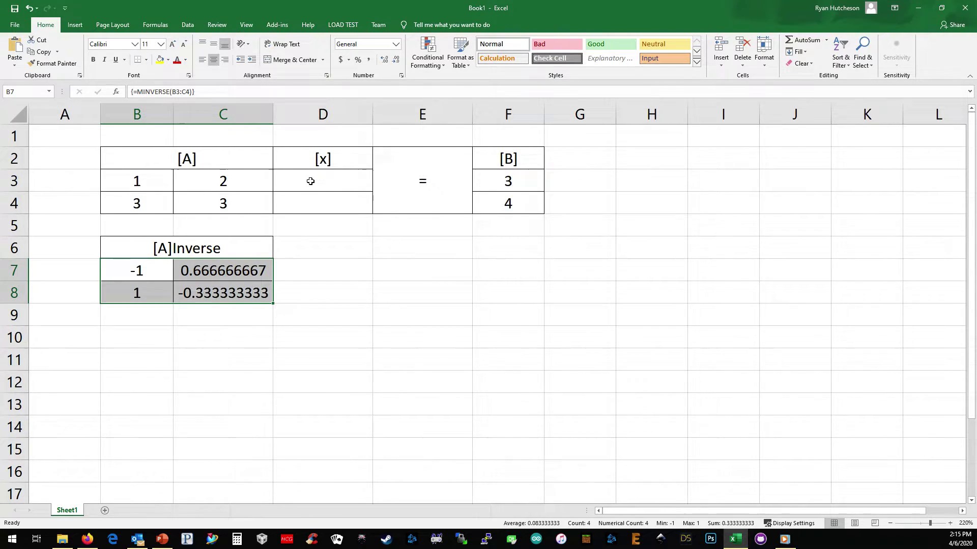
Enter =MMULT(B7:C8,F3:F4) as an array formula in D3:D4, yielding -0.333333333 and 1.666666667.
left_click(310, 181)
left_click_drag(323, 178, 346, 195)
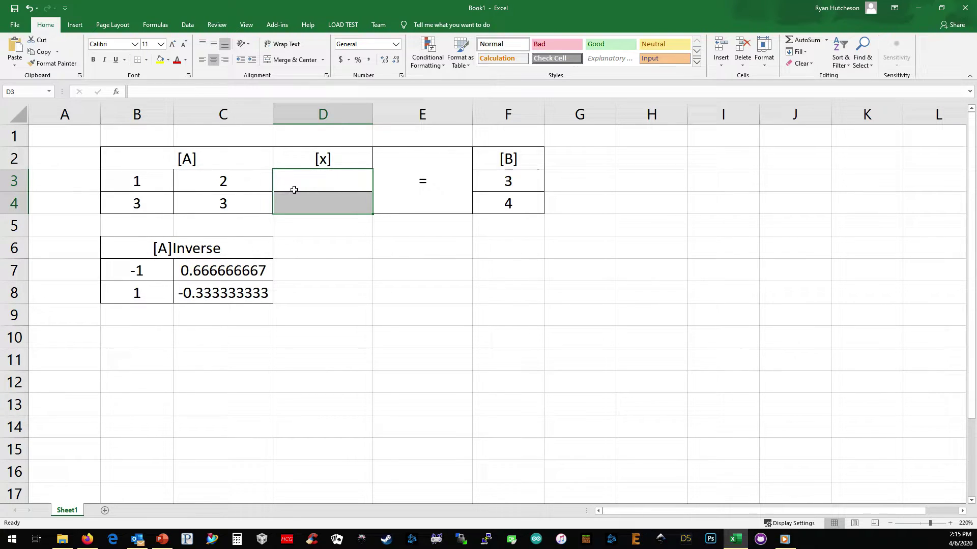
type("=m")
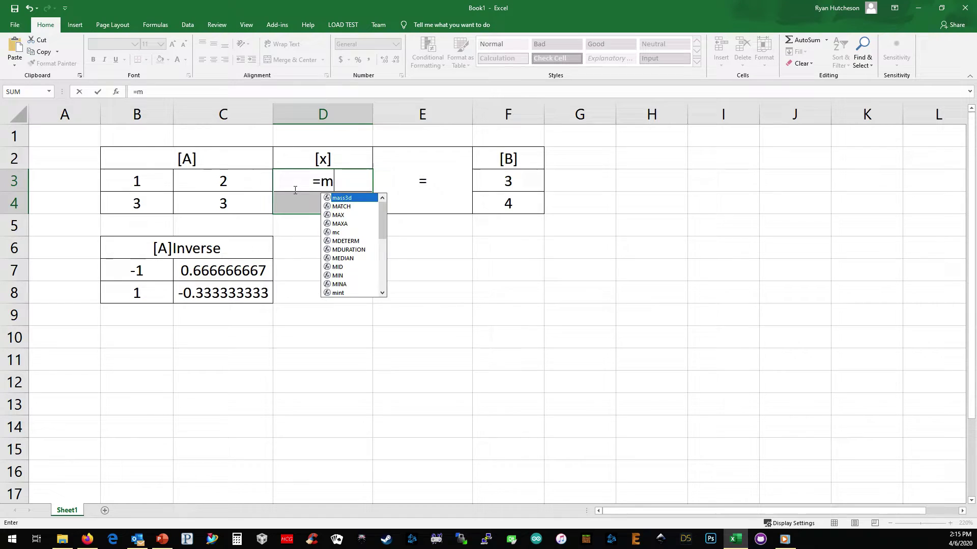
type("mult(")
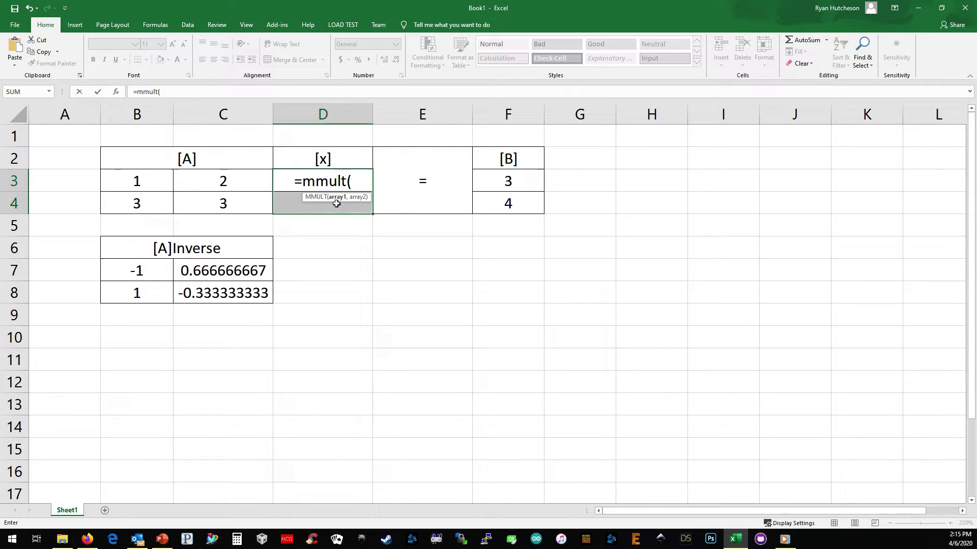
left_click_drag(141, 265, 206, 293)
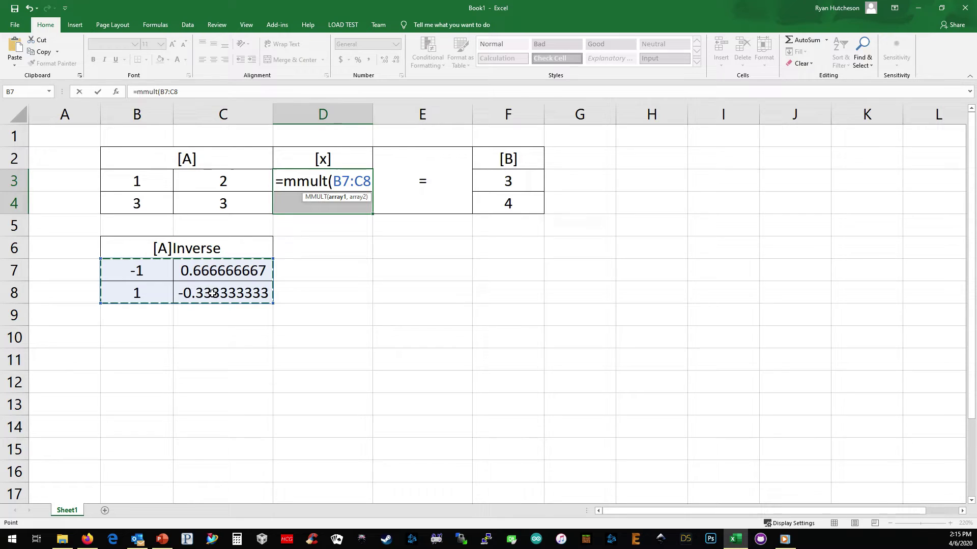
type(",")
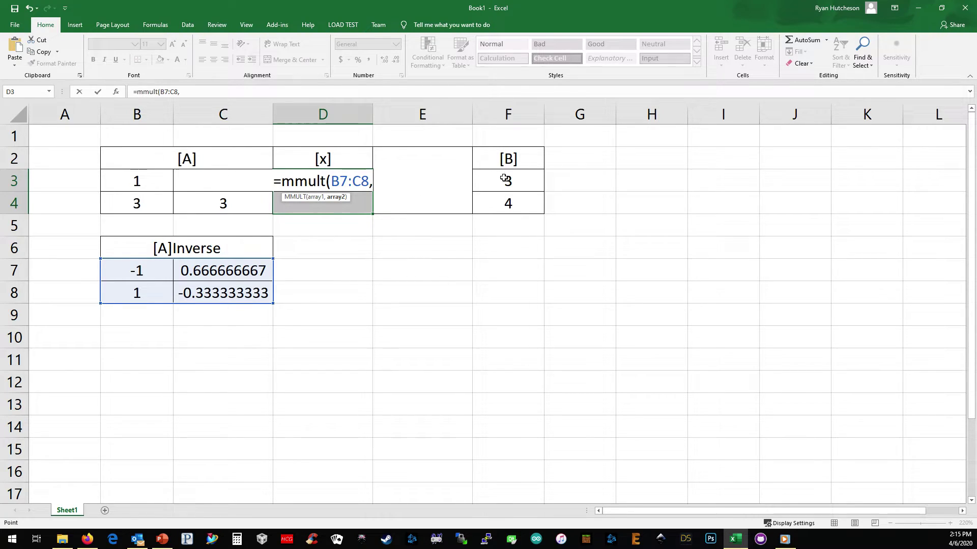
left_click_drag(504, 178, 508, 202)
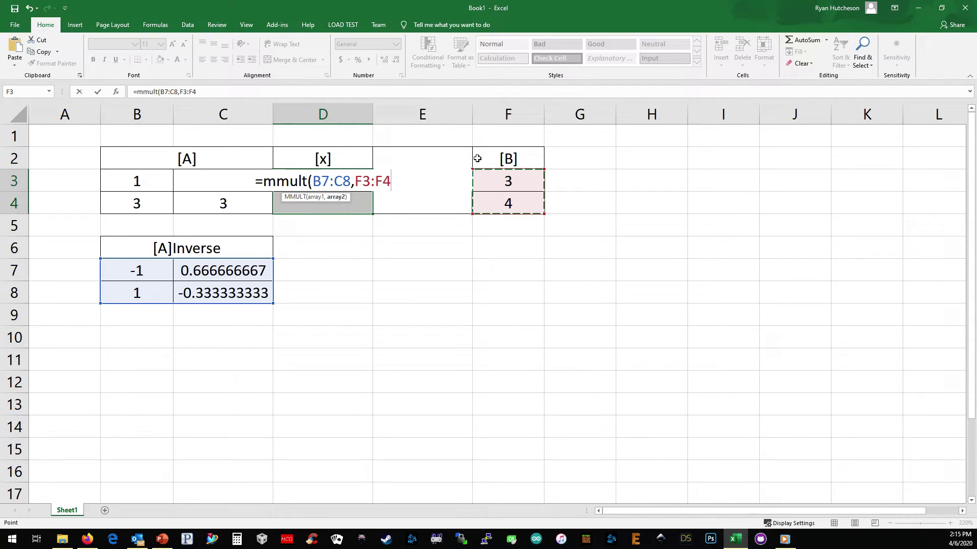
key("ctrl+shift+Return")
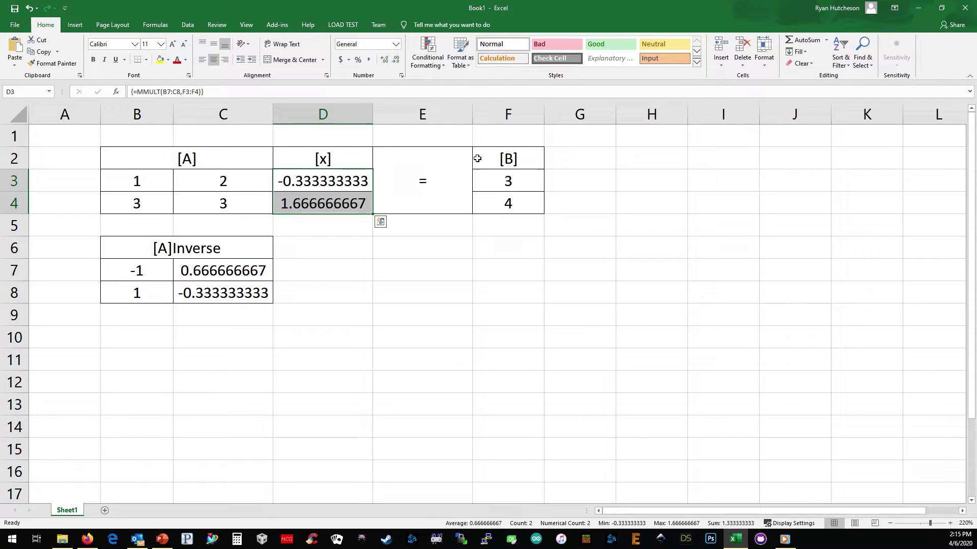
left_click(314, 173)
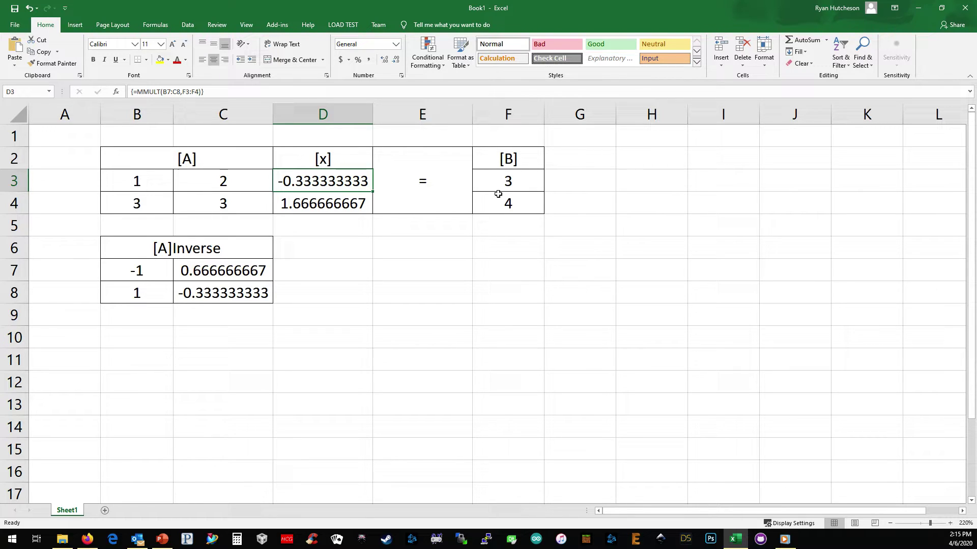
left_click_drag(324, 203, 325, 186)
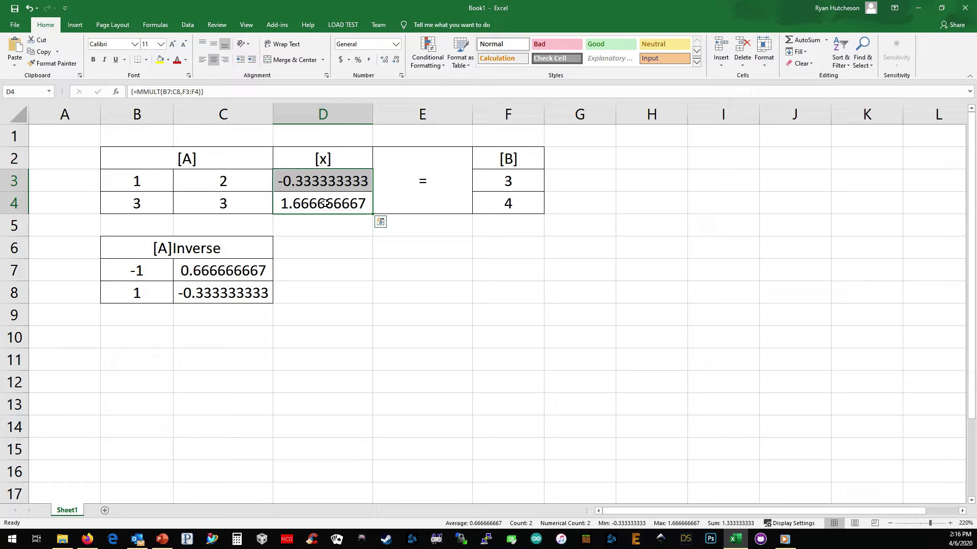
left_click(212, 182)
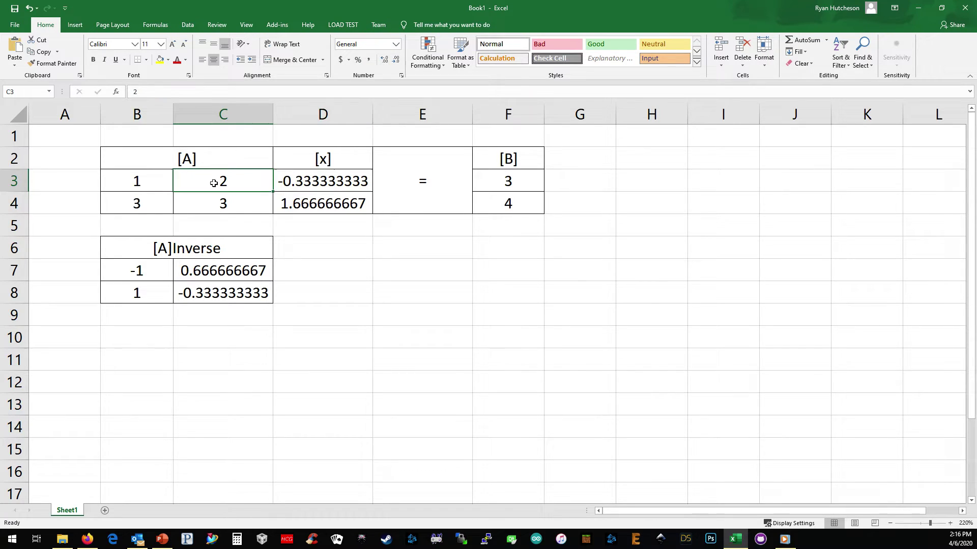
type("0")
key("Return")
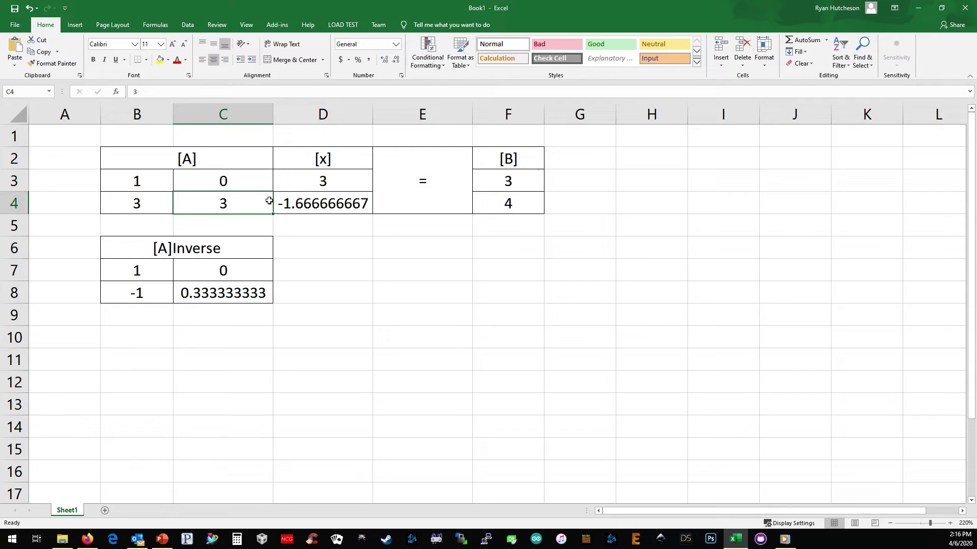
type("0")
key("Return")
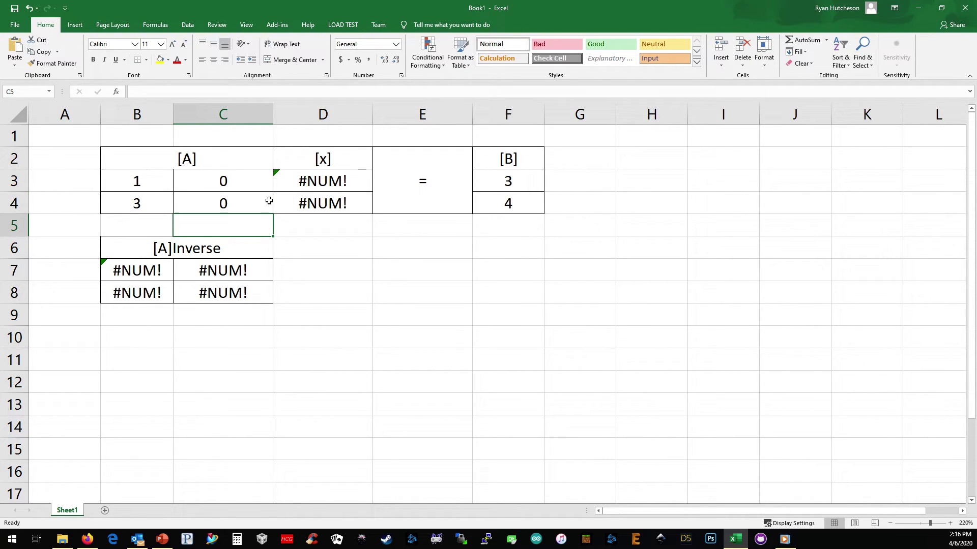
key("Up")
key("Up")
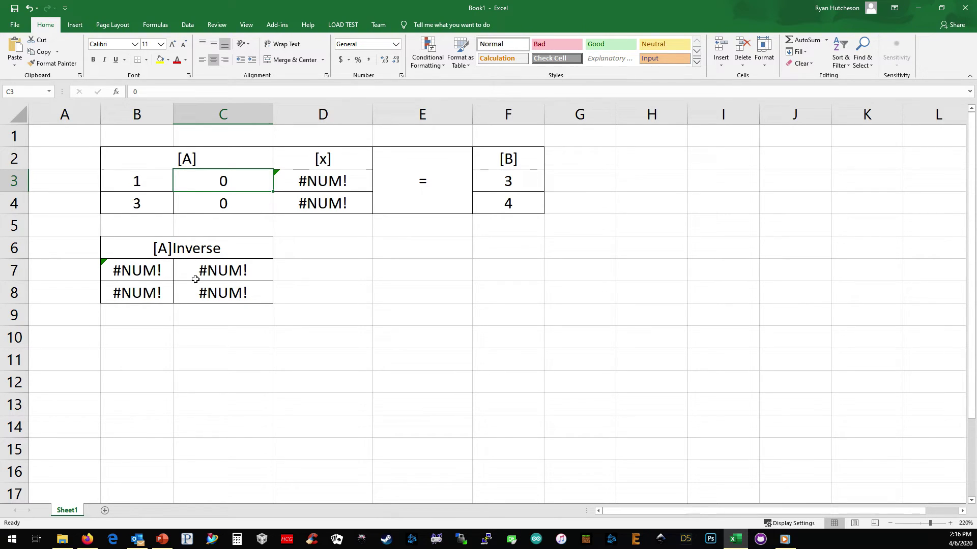
key("ctrl+z")
key("ctrl+z")
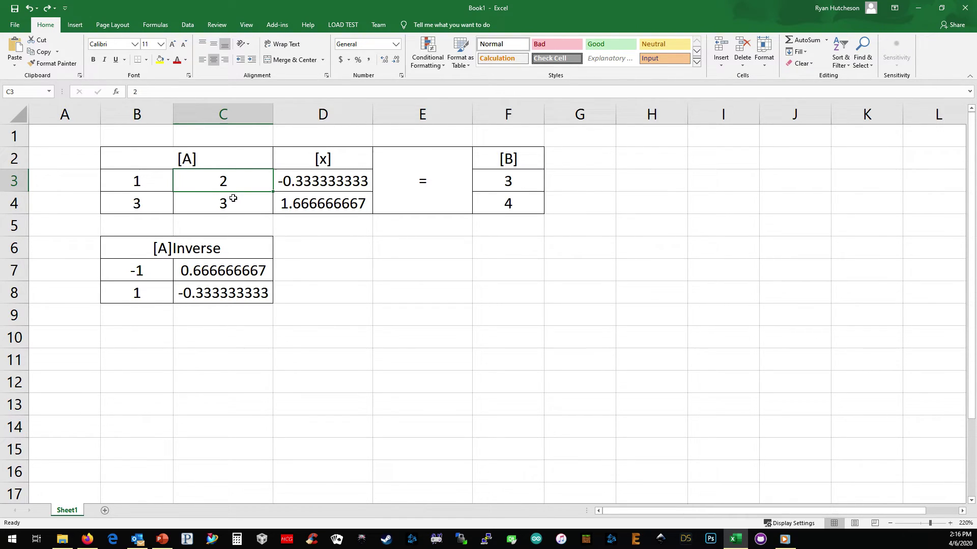
left_click(154, 178)
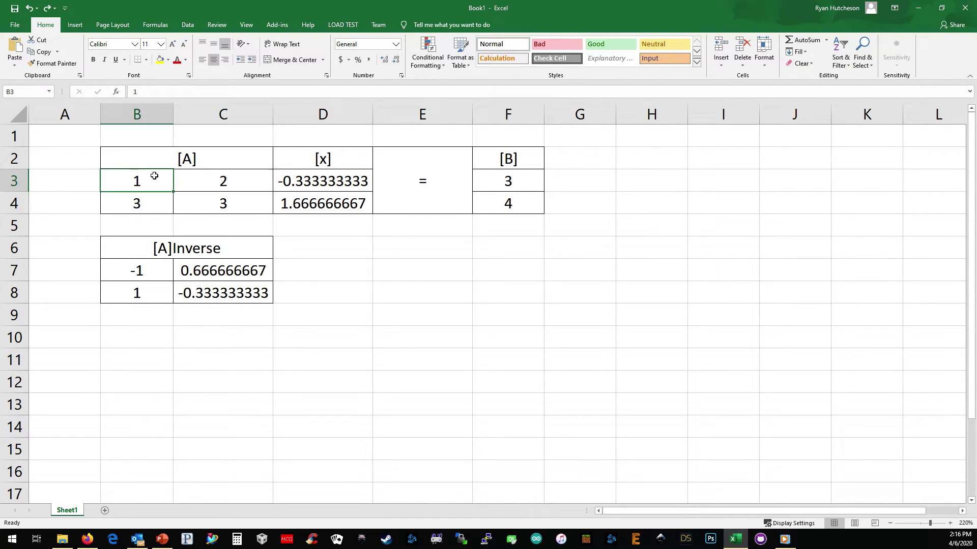
left_click(315, 181)
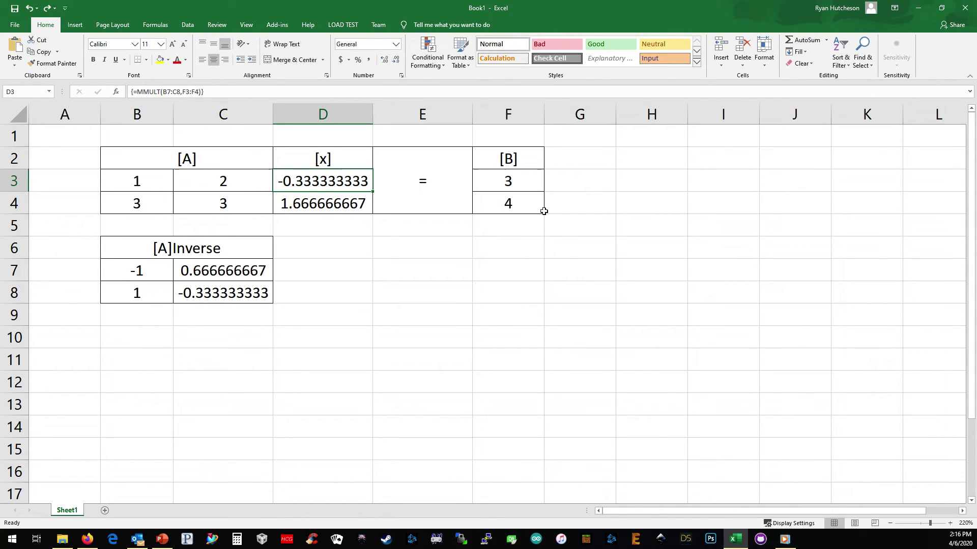
left_click(483, 243)
left_click(337, 242)
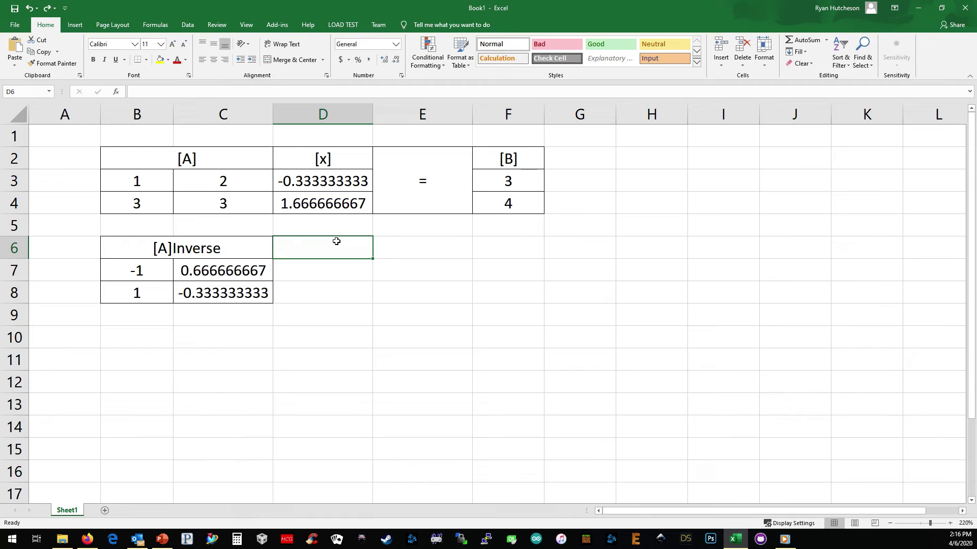